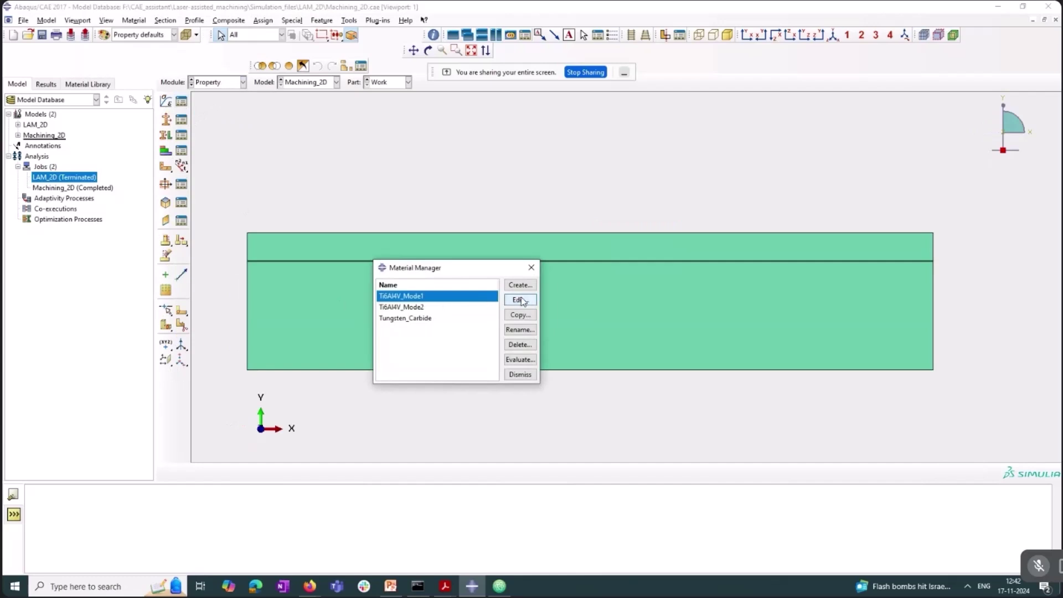
Open the definition of the Ti6Al4V_Mode1 material for editing
click(519, 299)
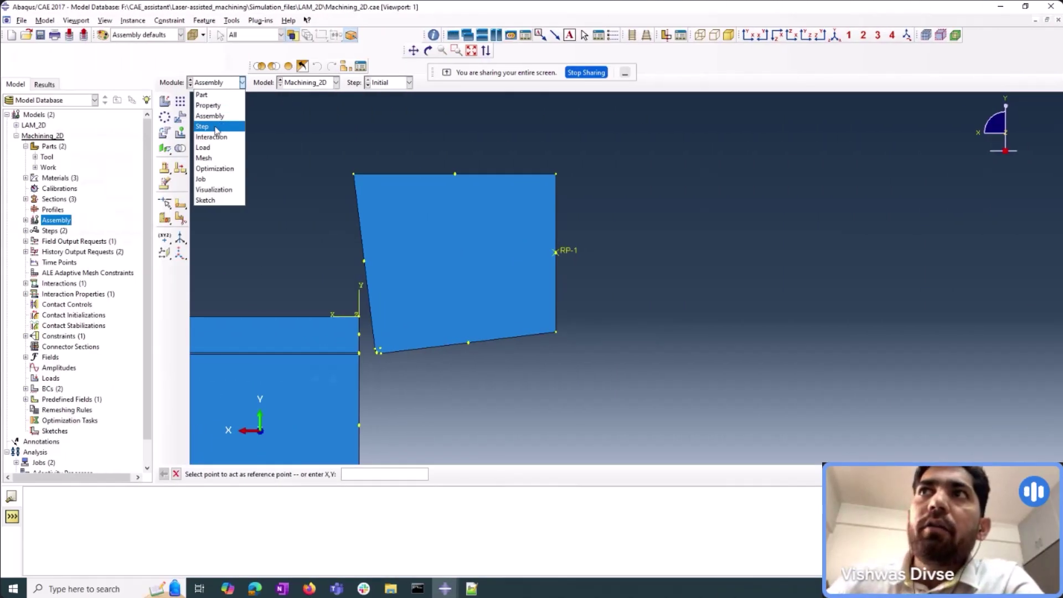
Switch to the Step module and review the analysis steps and the output variables of field output request F-Output-1
click(213, 119)
scroll(670, 286, down, 5)
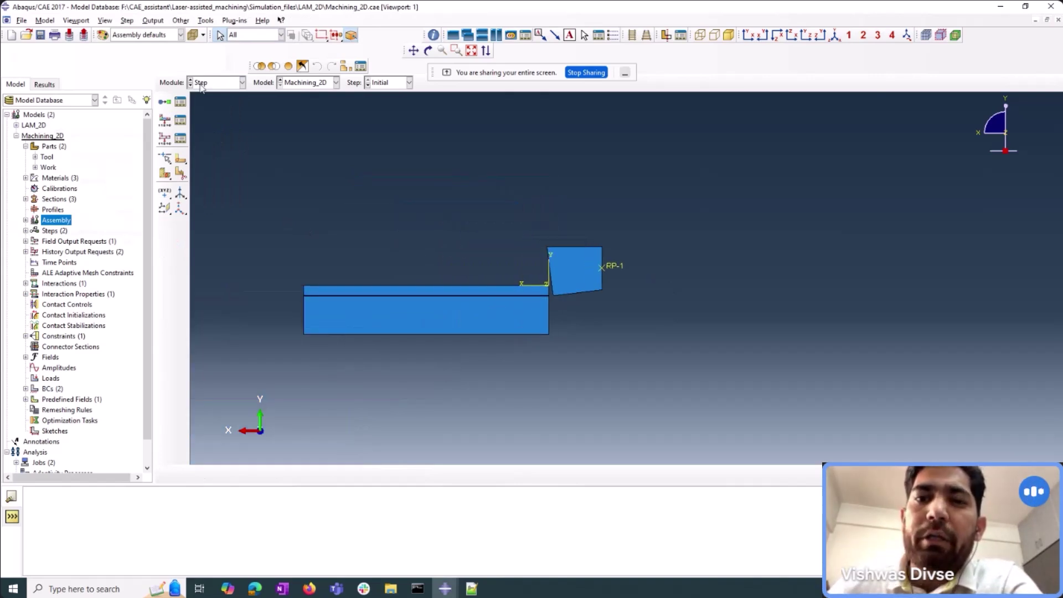
click(180, 101)
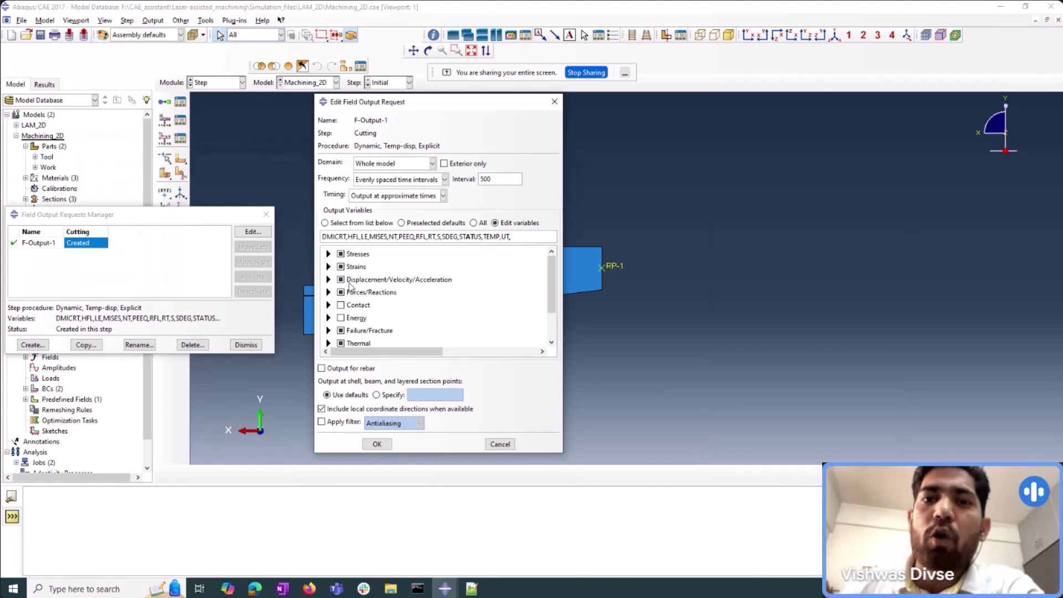
scroll(444, 310, down, 1)
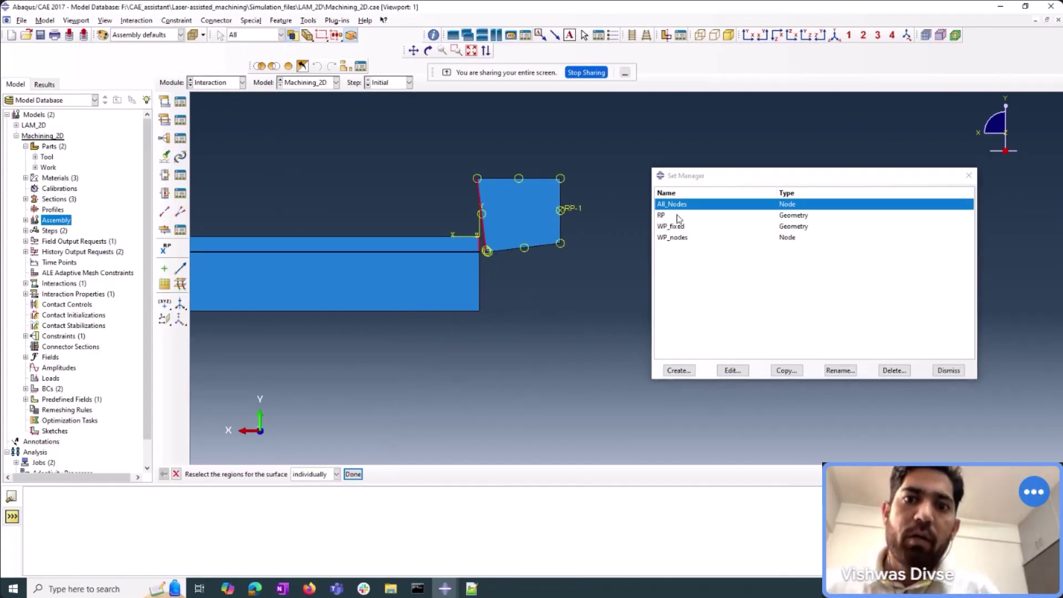
Review the nodes and regions in the assembly sets All_Nodes, RP and WP_nodes, and open the interaction manager
click(732, 370)
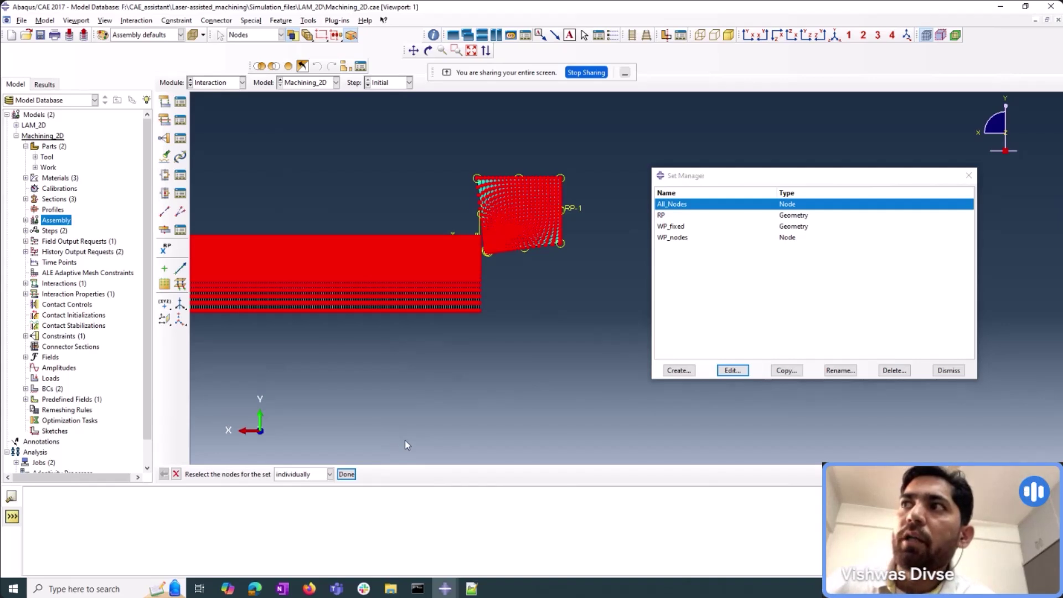
click(662, 216)
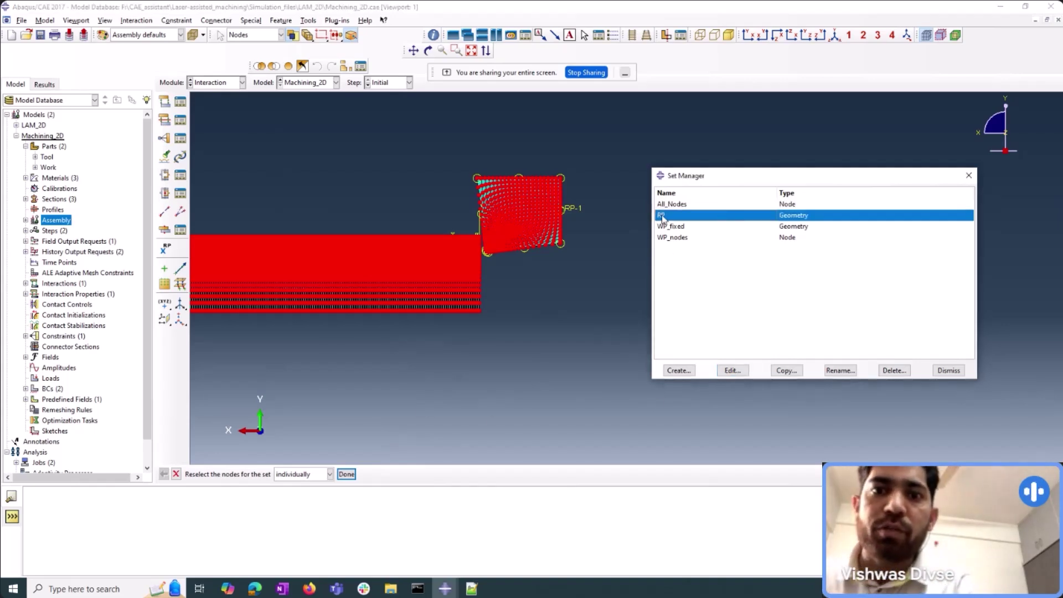
click(732, 370)
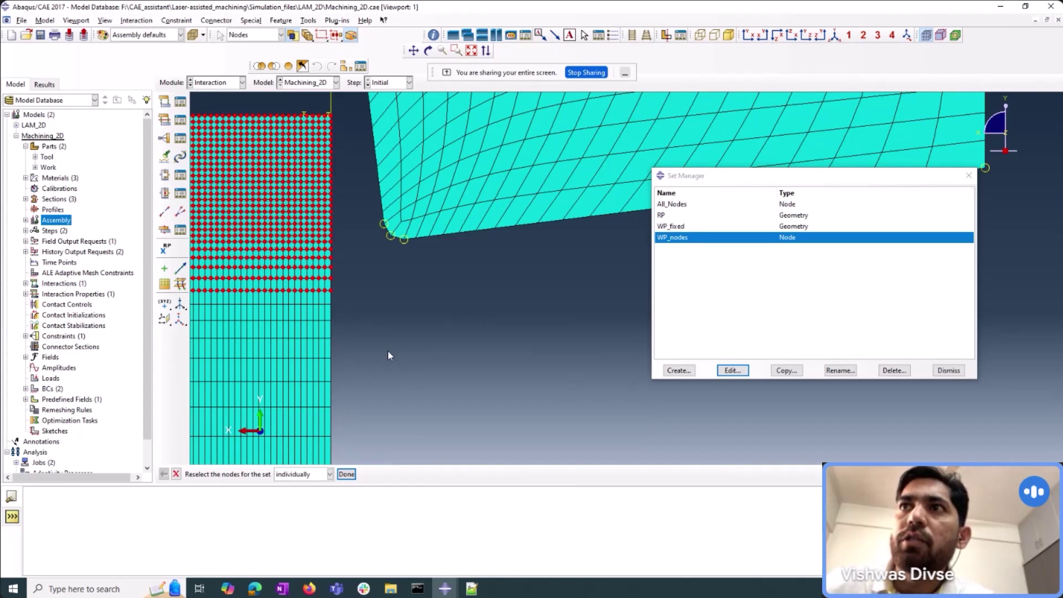
scroll(429, 347, down, 5)
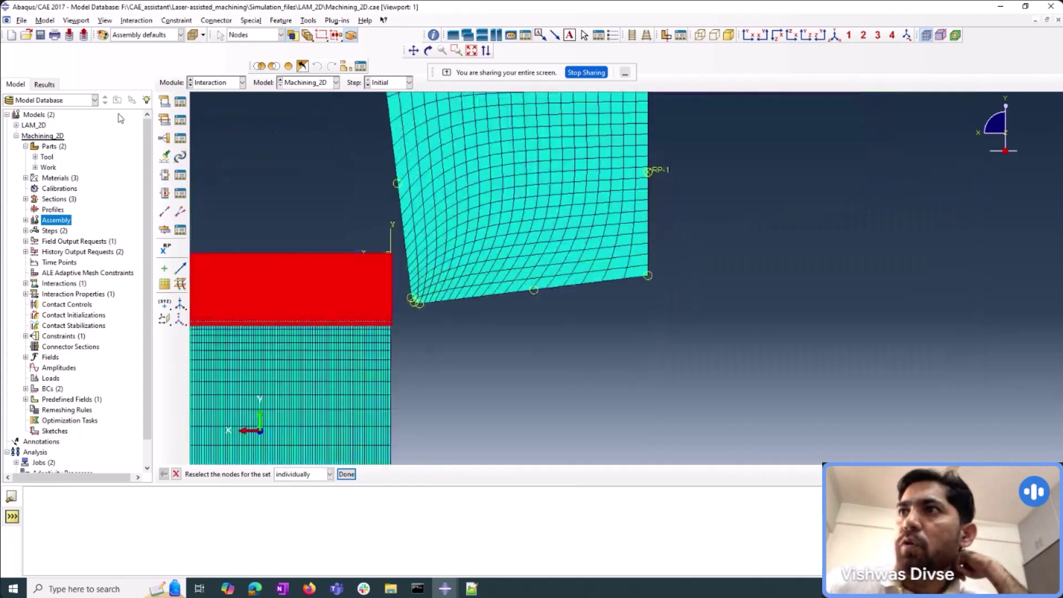
click(180, 102)
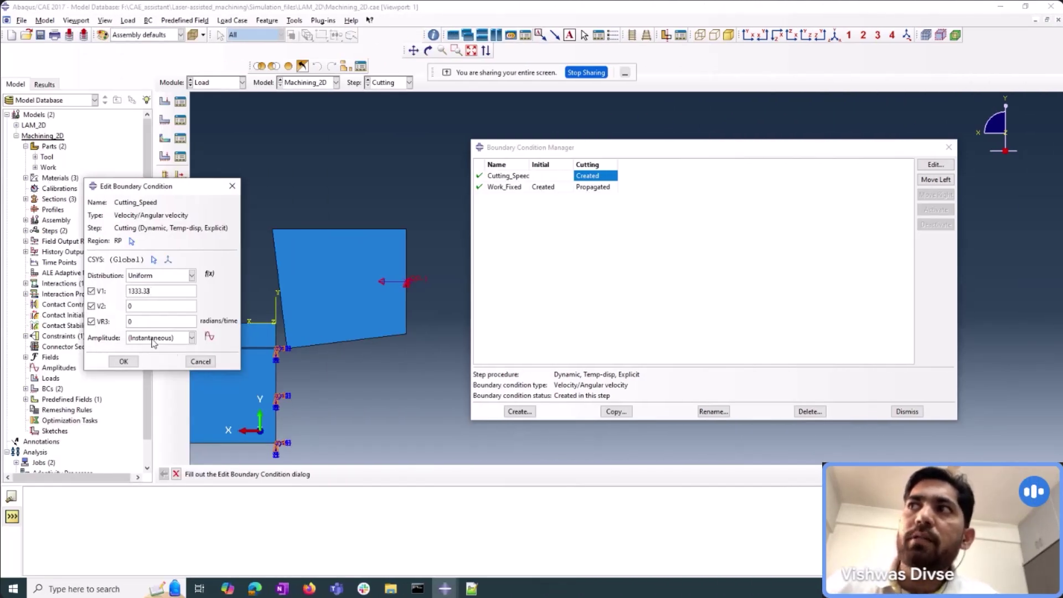
Accept the Cutting_Speed boundary condition and inspect the Work_Fixed encastre condition and its region on the workpiece
click(124, 361)
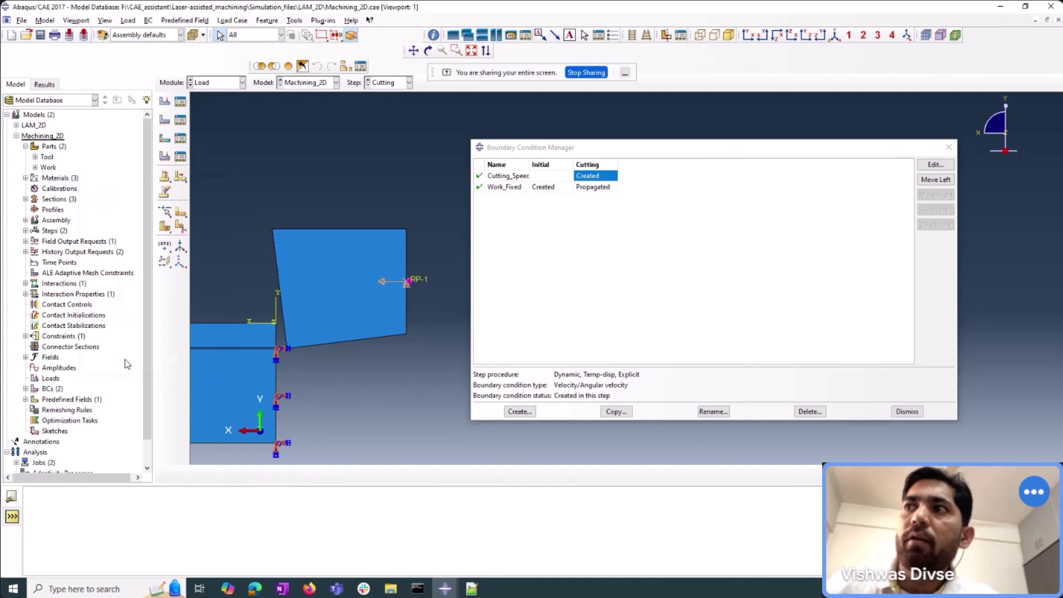
click(501, 189)
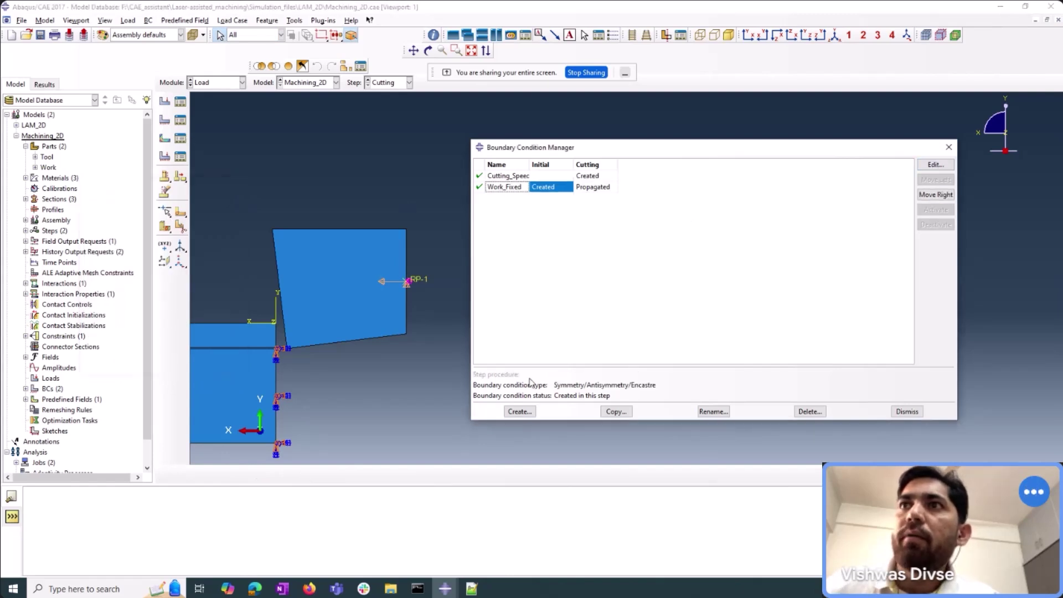
click(935, 165)
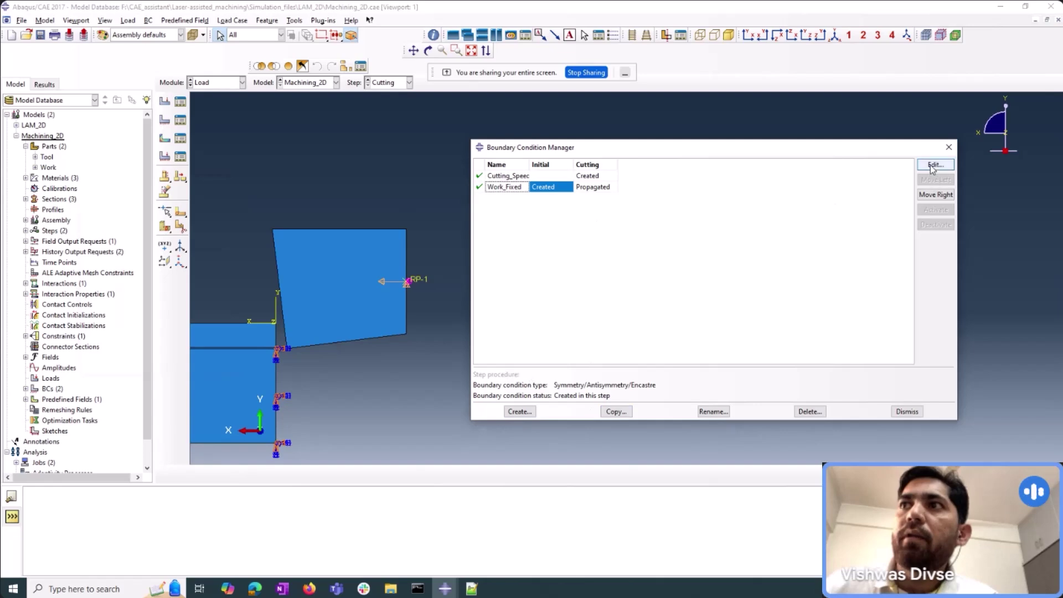
scroll(396, 257, down, 4)
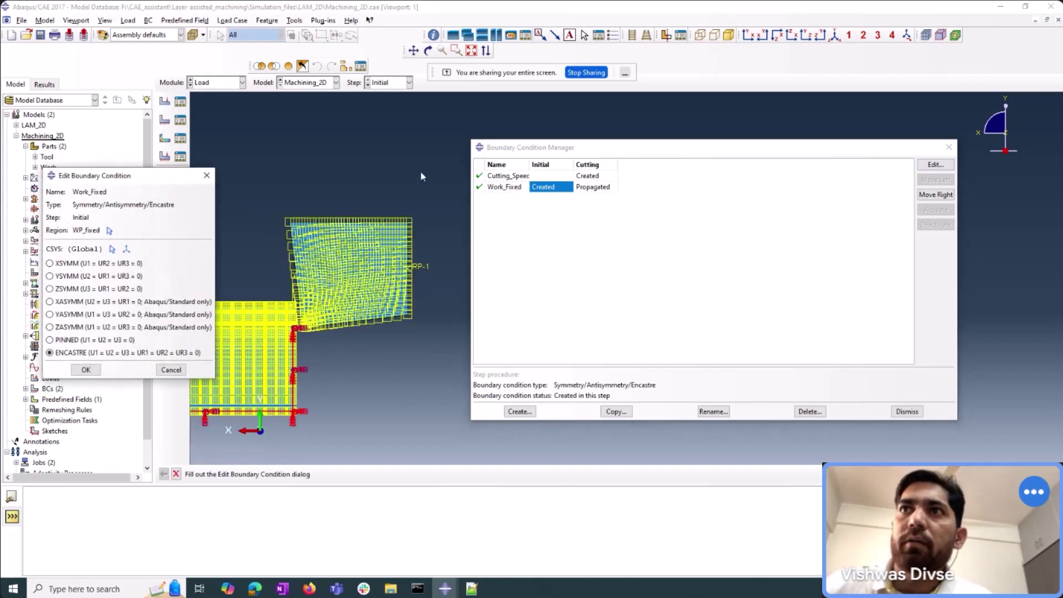
scroll(369, 339, up, 5)
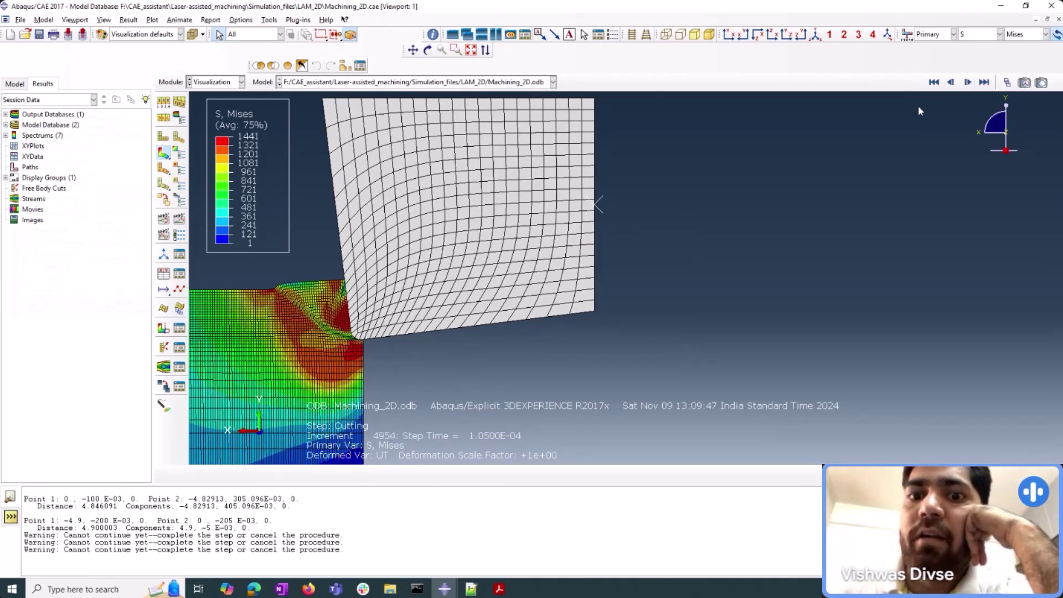
Examine the Mises contour at the tool tip, and find the temperature and stress figures below Table 2 in ayed2014.pdf in Acrobat
scroll(381, 389, up, 2)
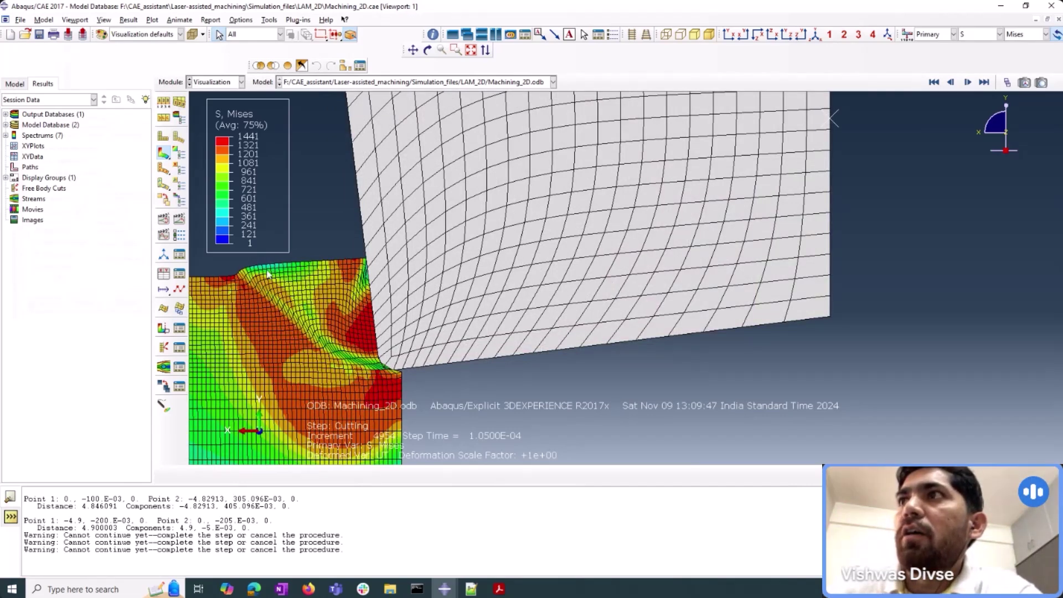
click(499, 588)
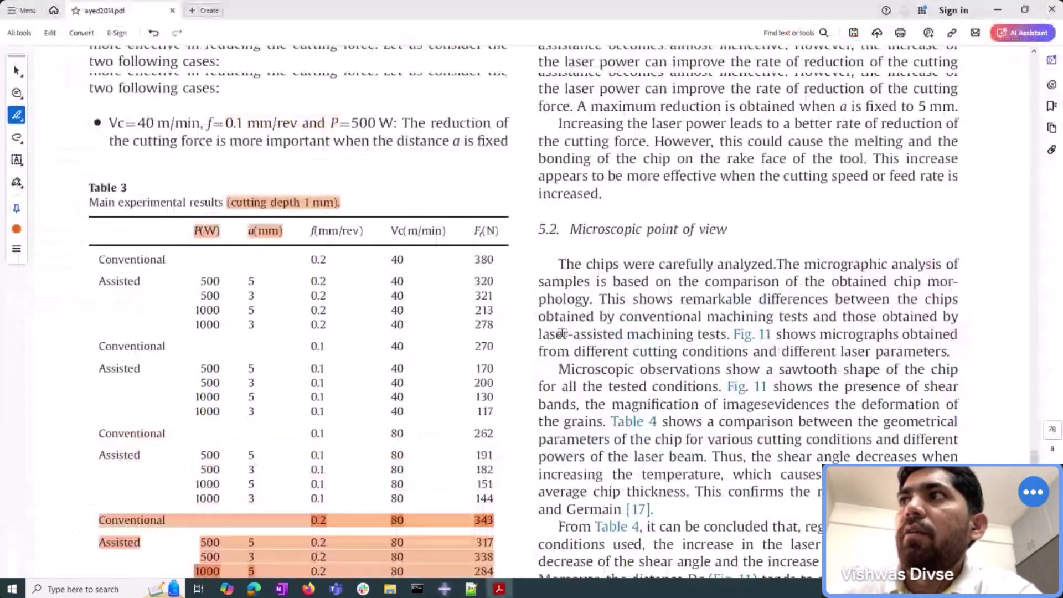
scroll(561, 333, up, 15)
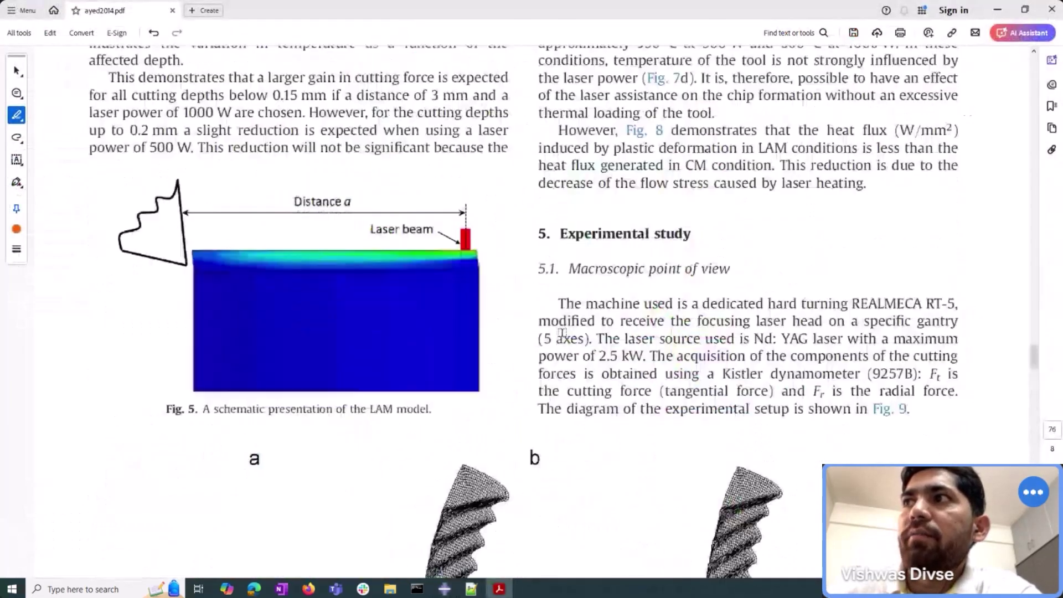
scroll(561, 332, up, 5)
scroll(561, 333, up, 15)
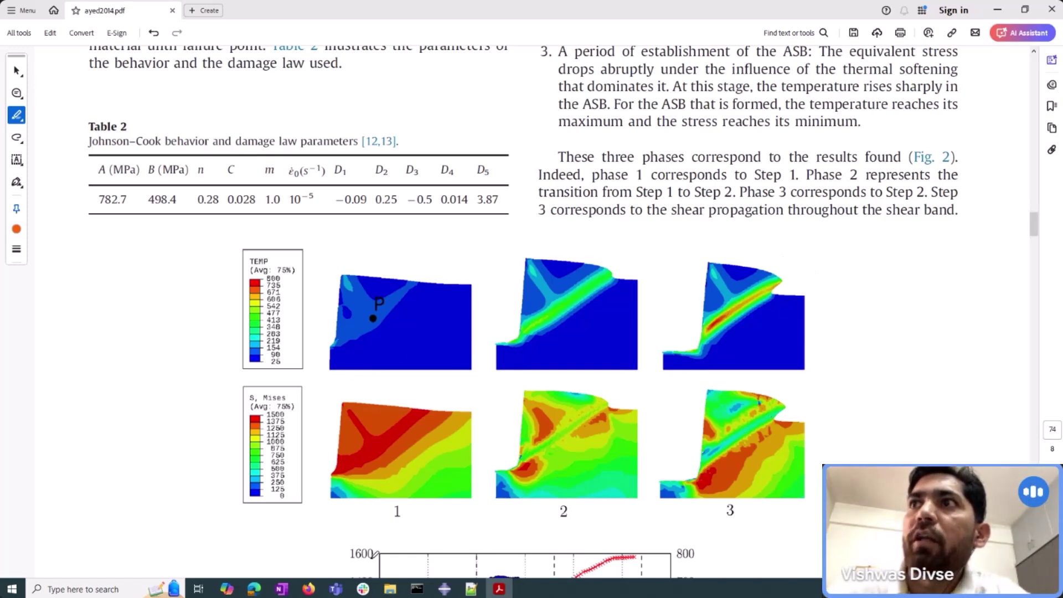
Switch back to Abaqus/CAE, advance the Machining_2D results to step time 1.4250E-04, and examine the shear band in the chip
mouse_move(457, 590)
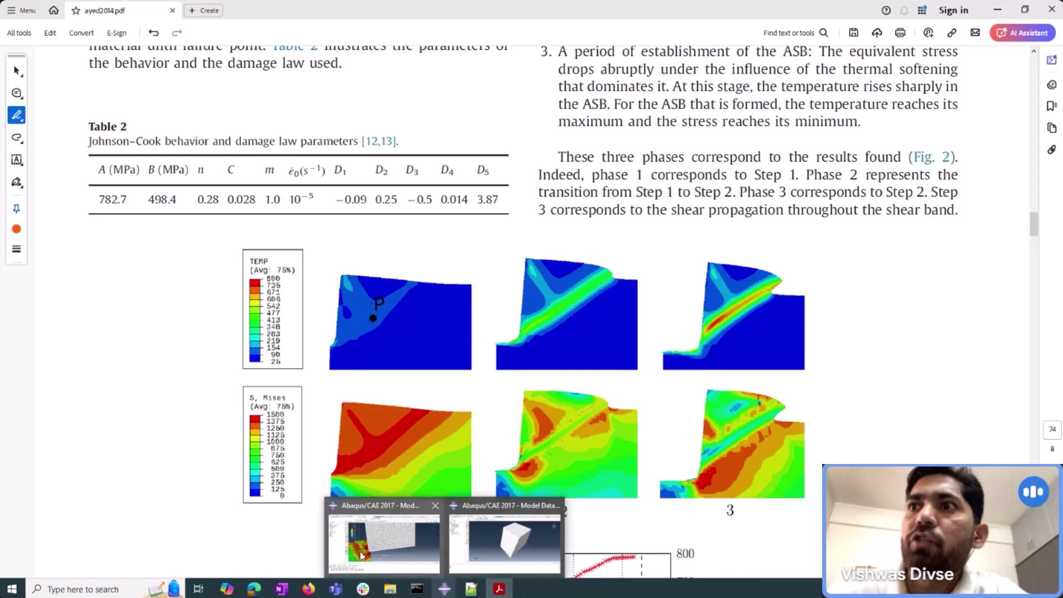
click(372, 535)
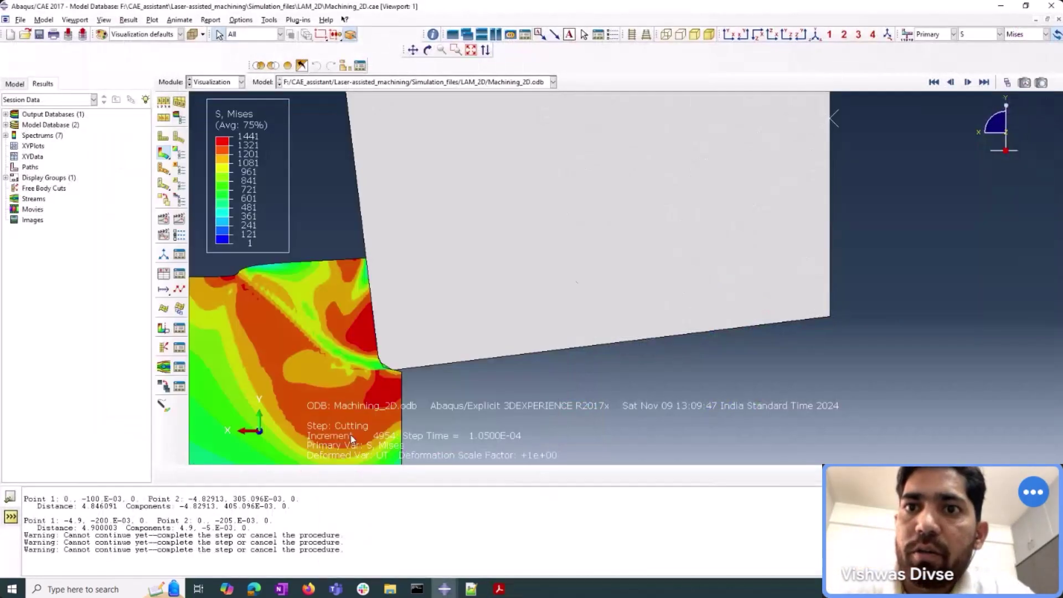
click(967, 83)
click(967, 83)
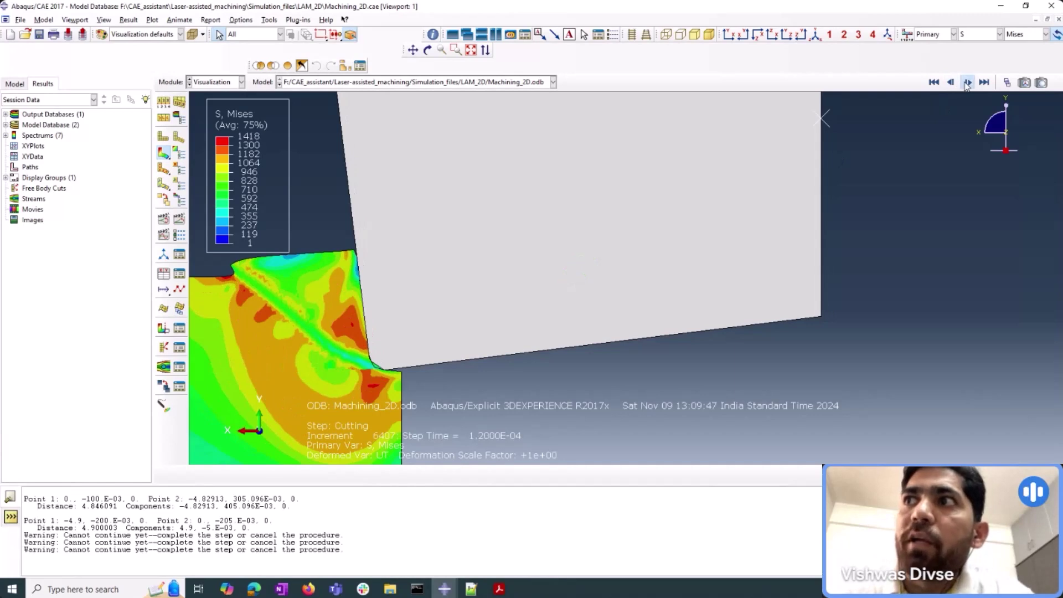
click(967, 83)
click(967, 83)
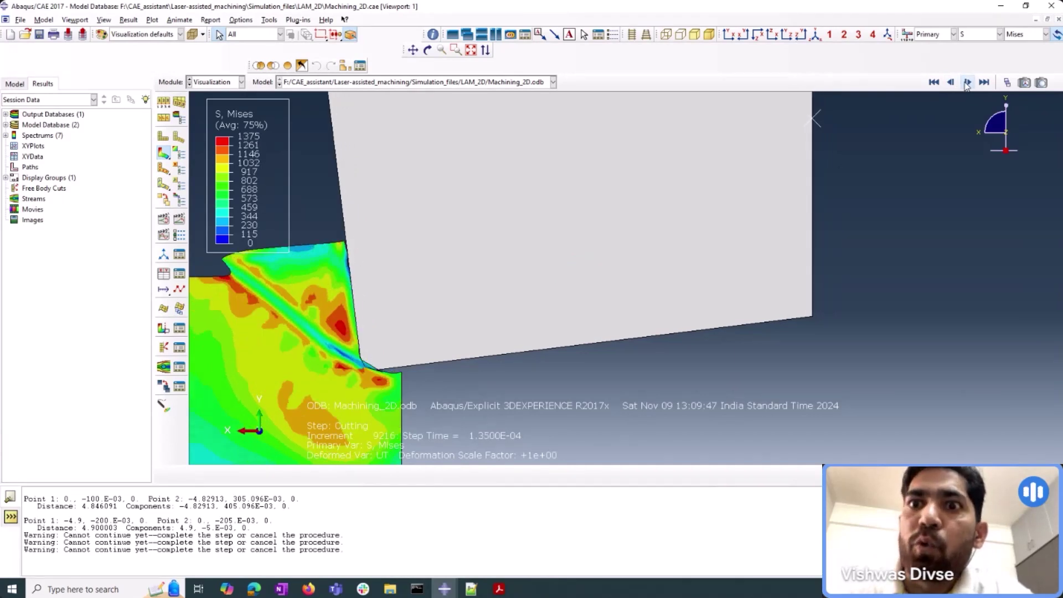
click(966, 85)
scroll(528, 373, down, 2)
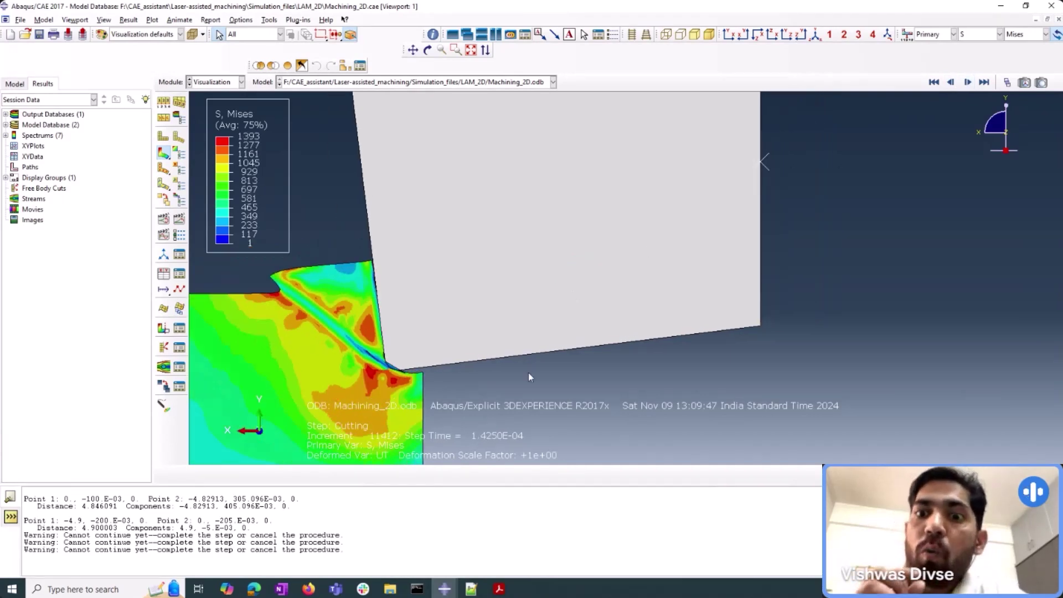
scroll(528, 373, down, 2)
scroll(396, 351, up, 3)
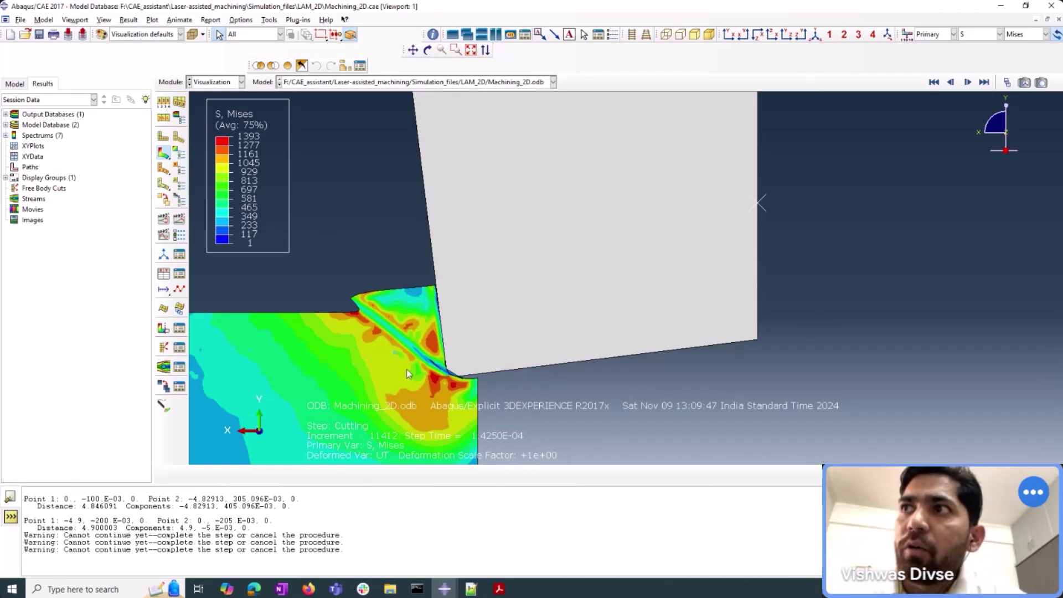
scroll(512, 388, down, 2)
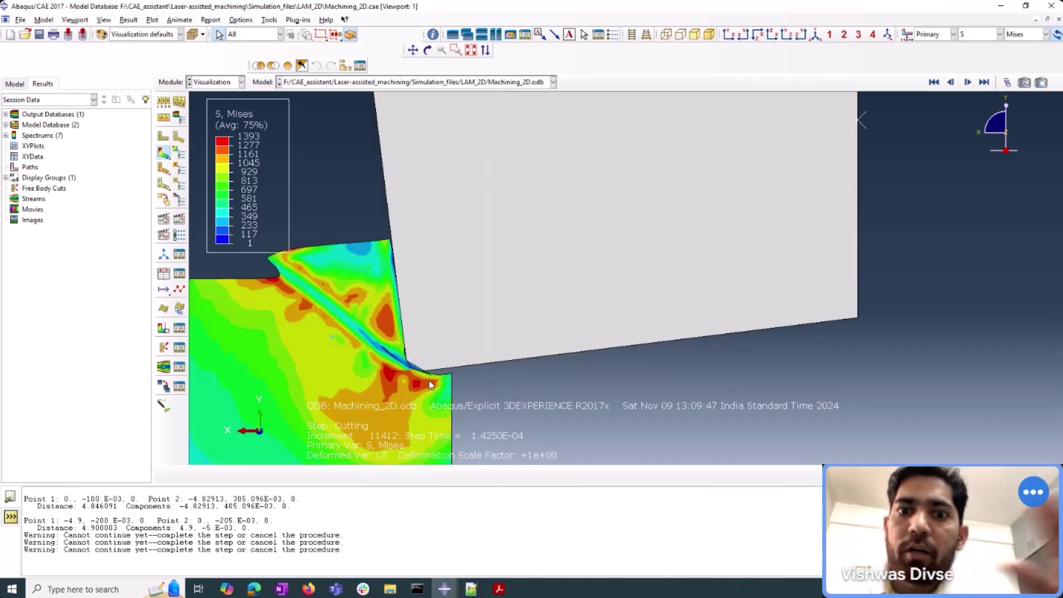
scroll(467, 390, down, 2)
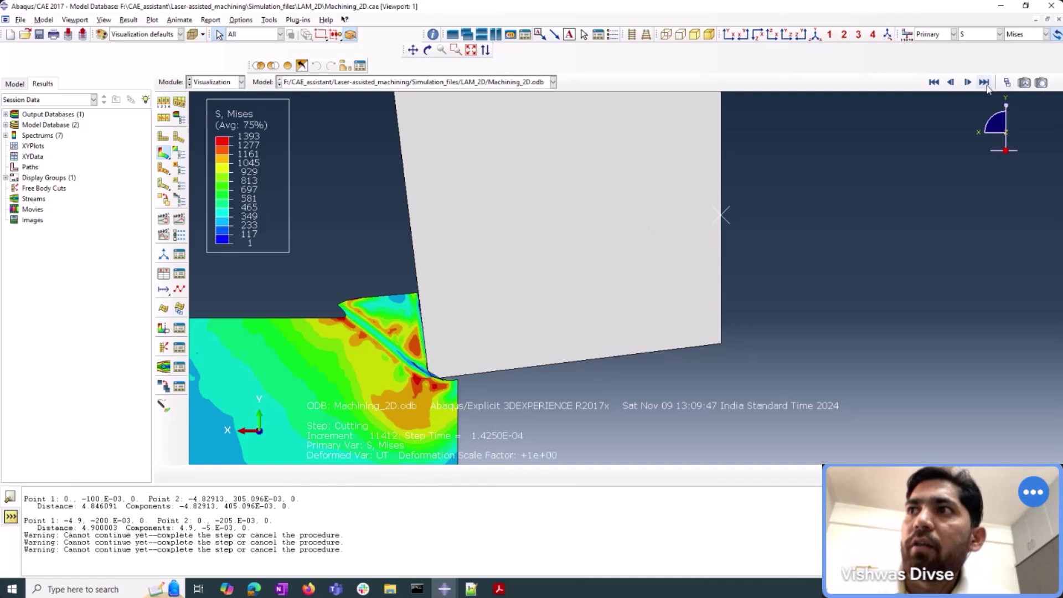
Advance the Mises stress results to step time 2.6250E-04 and examine the first chip segment near the tool tip
click(968, 82)
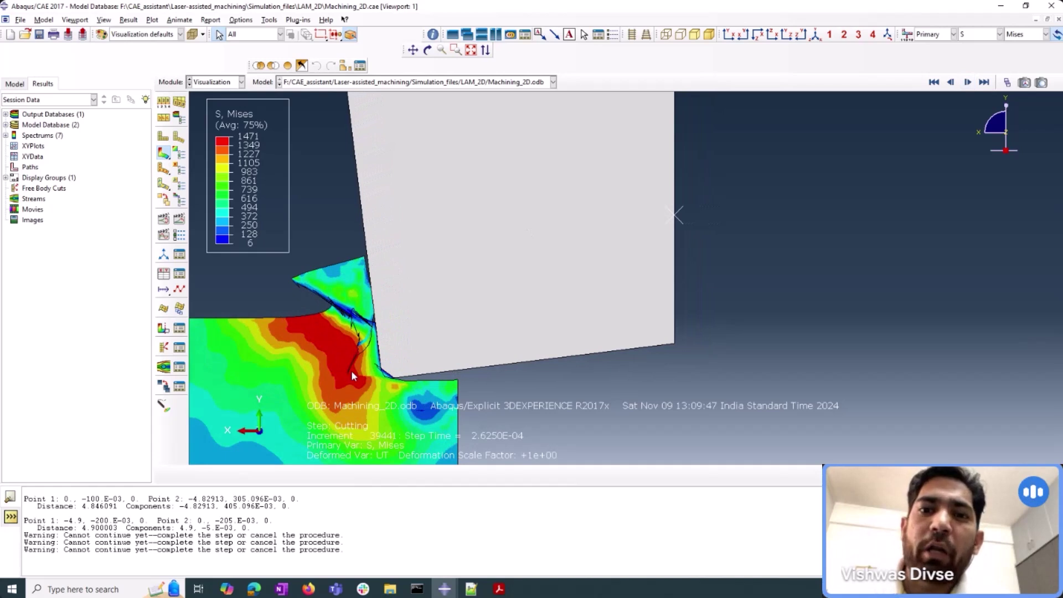
scroll(340, 354, up, 1)
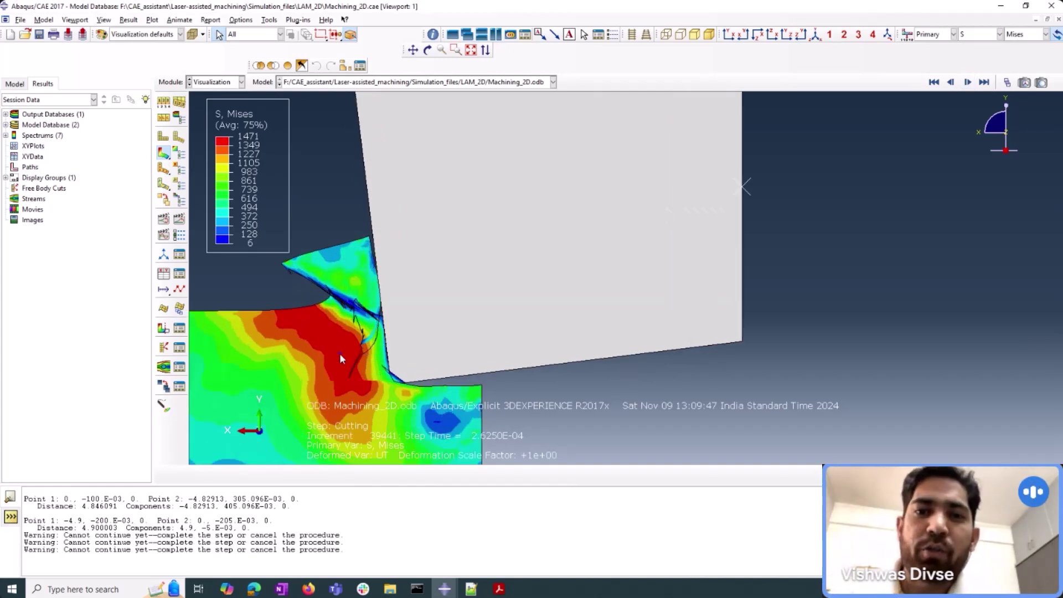
scroll(539, 340, down, 2)
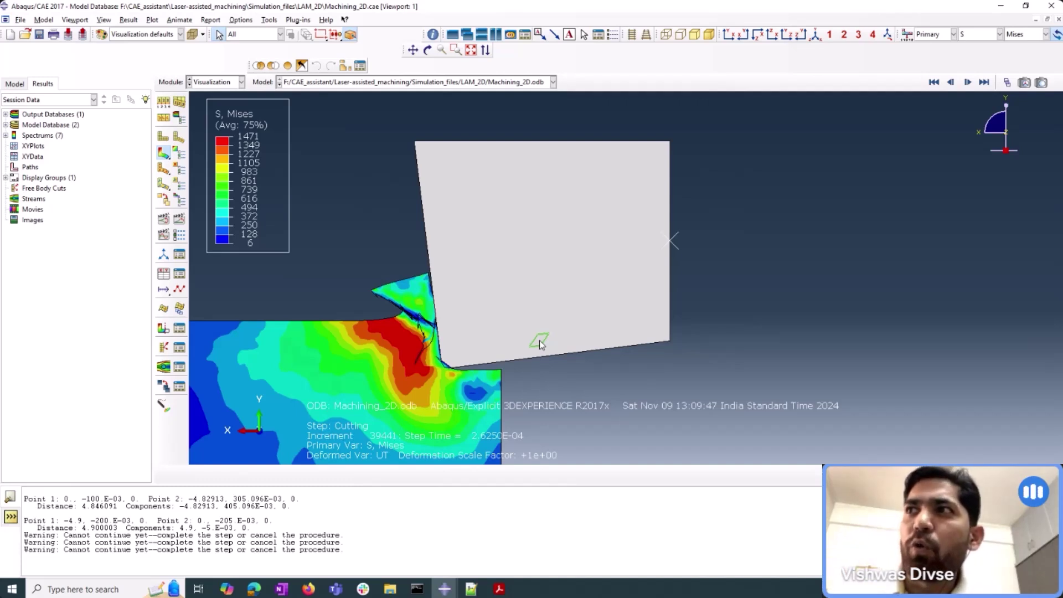
scroll(447, 384, up, 2)
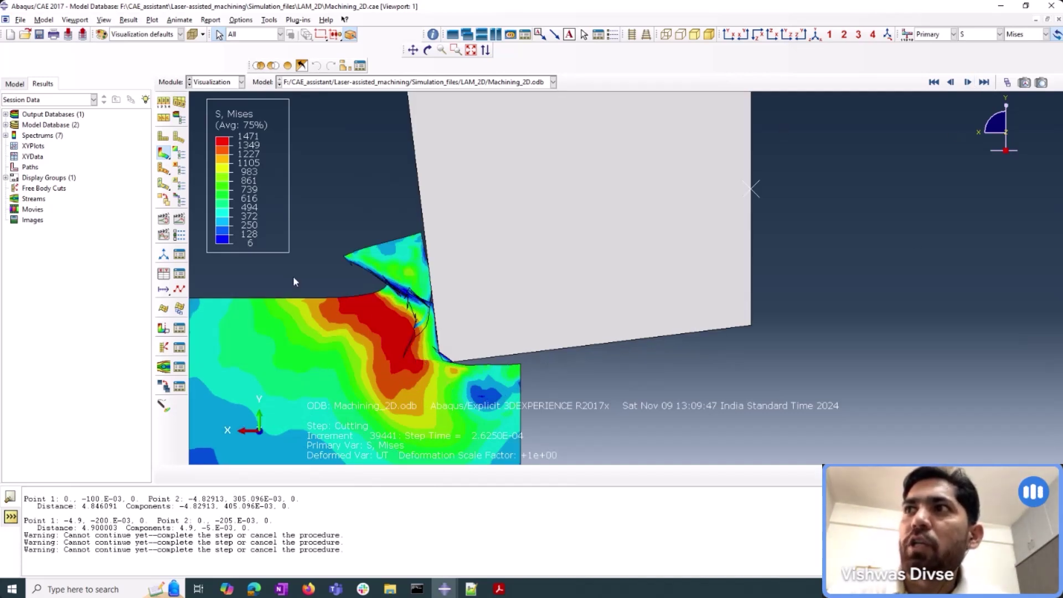
Advance the Mises stress results to step time 3.7501E-04 and examine the serrated chip segments along the tool face
click(967, 83)
click(967, 83)
click(966, 83)
click(967, 83)
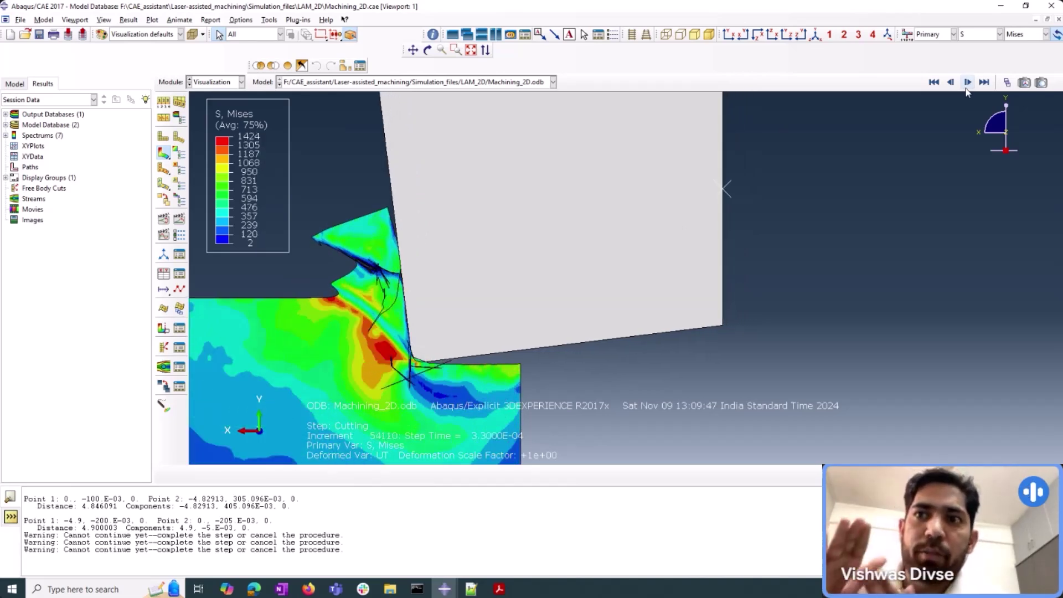
click(967, 83)
click(966, 87)
click(966, 87)
click(965, 87)
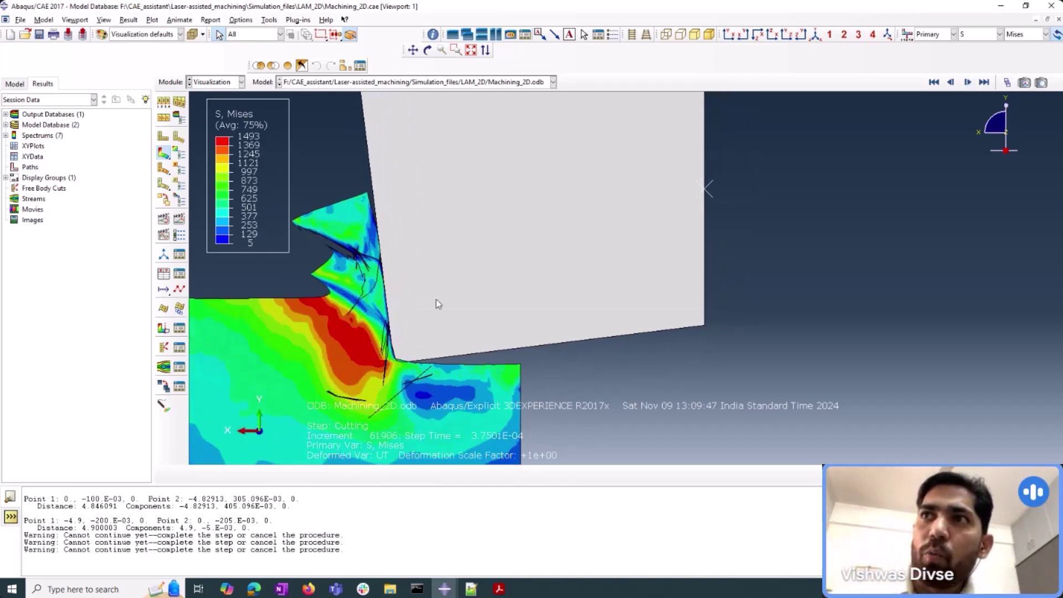
scroll(436, 302, down, 2)
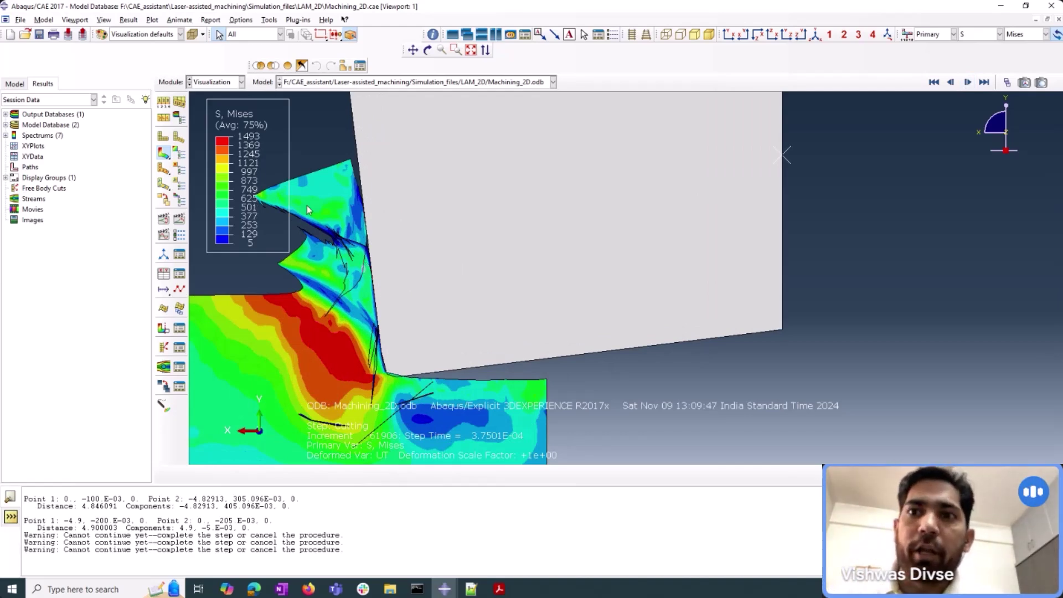
scroll(581, 377, up, 2)
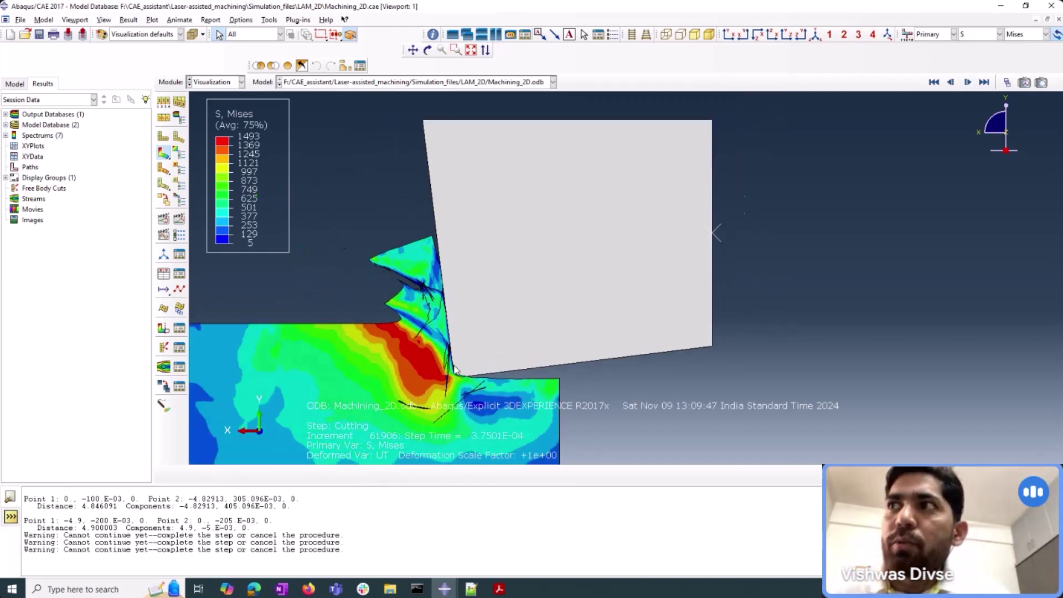
scroll(366, 377, down, 2)
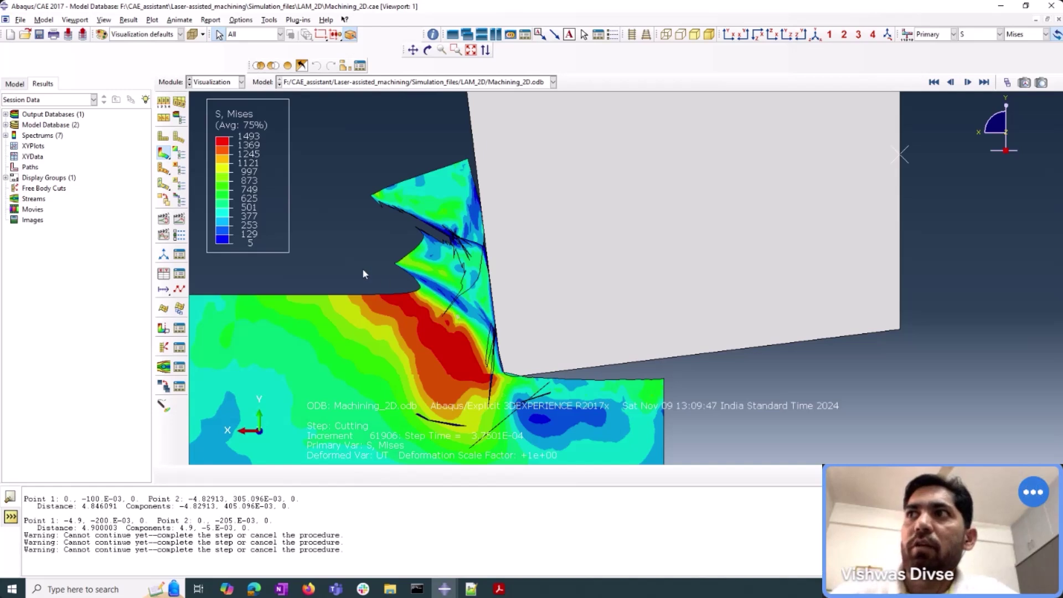
Plot the PEEQ contour on the deformed chip and switch to ayed2014.pdf in Acrobat for comparison
click(972, 34)
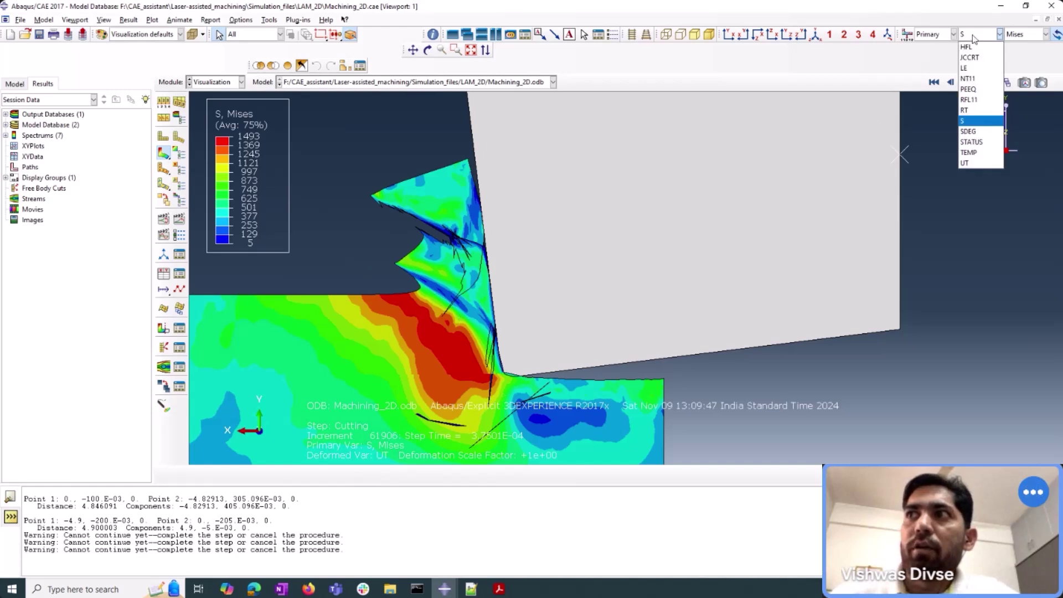
click(969, 89)
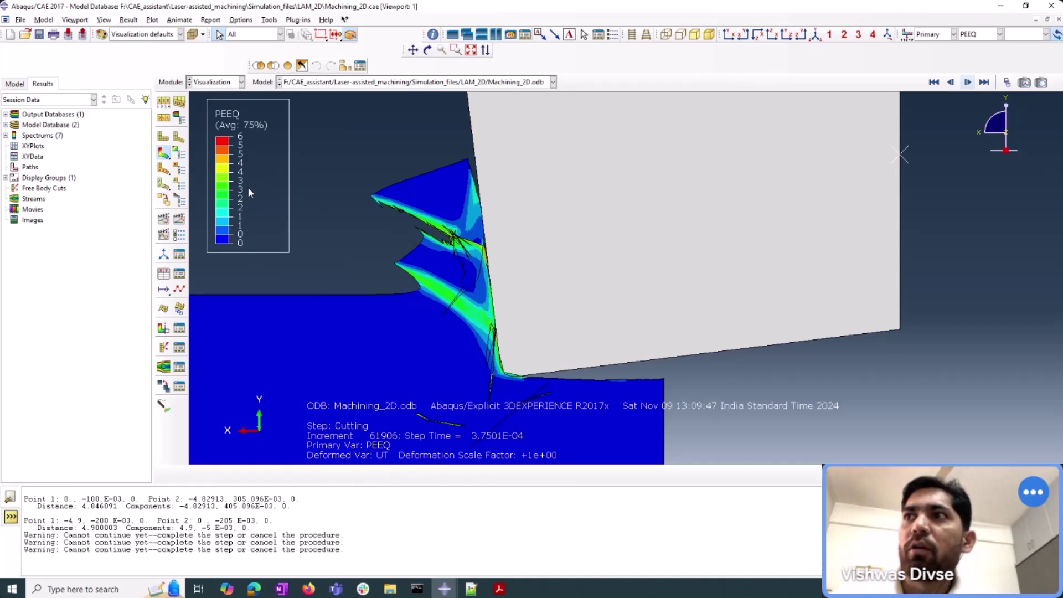
mouse_move(498, 588)
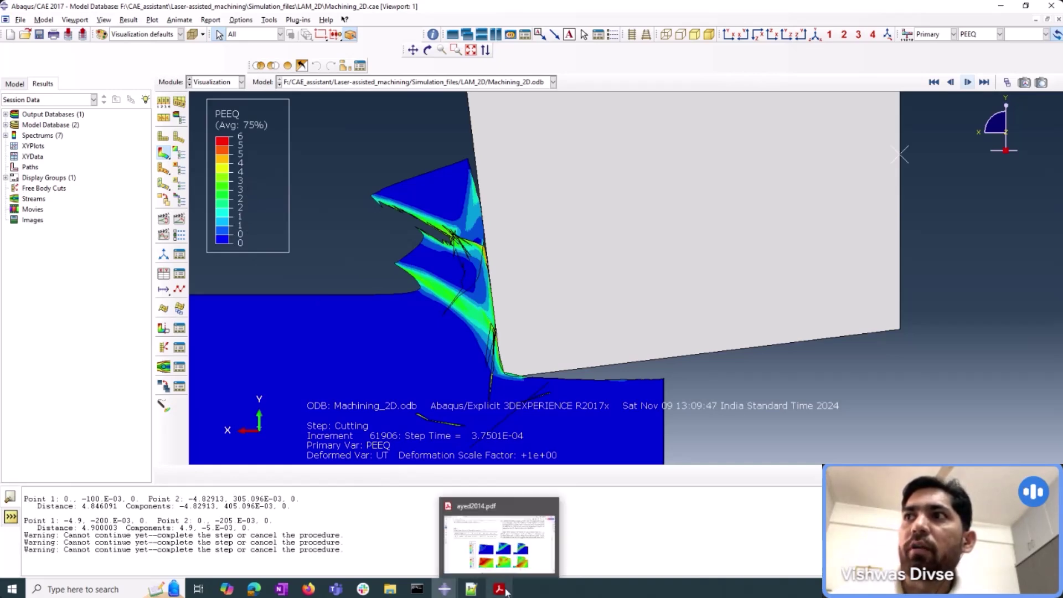
click(501, 544)
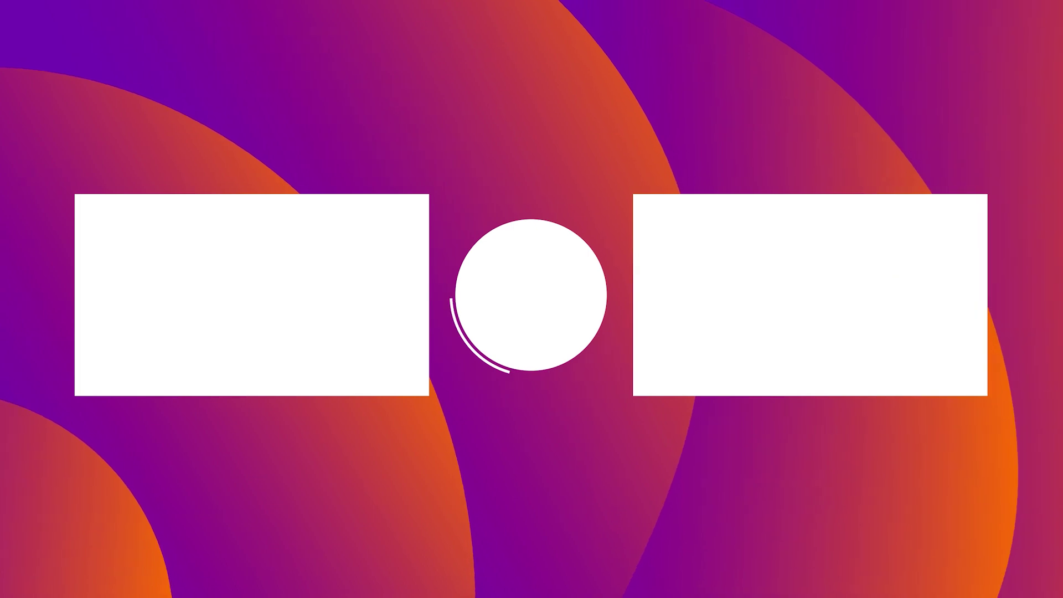